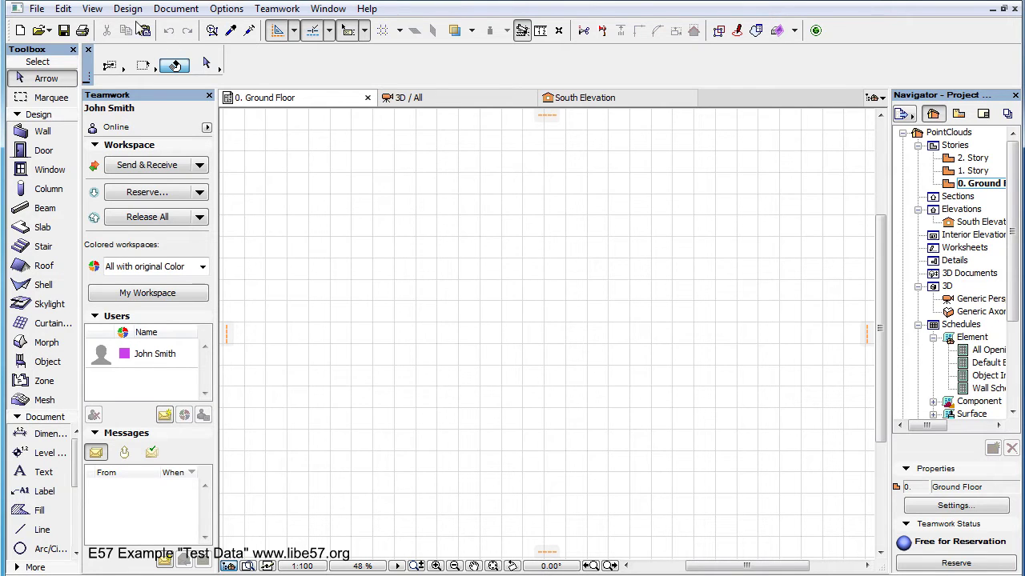
# Step: Check the BIMcloud / BIM Server Libraries entry in the Library Manager and close it unchanged
pyautogui.click(38, 10)
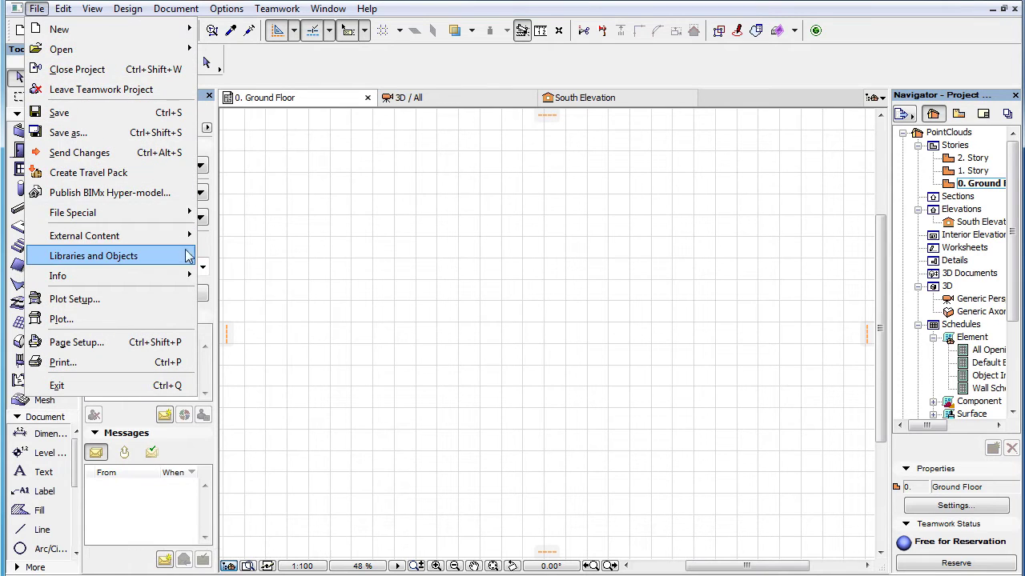
pyautogui.moveTo(124, 251)
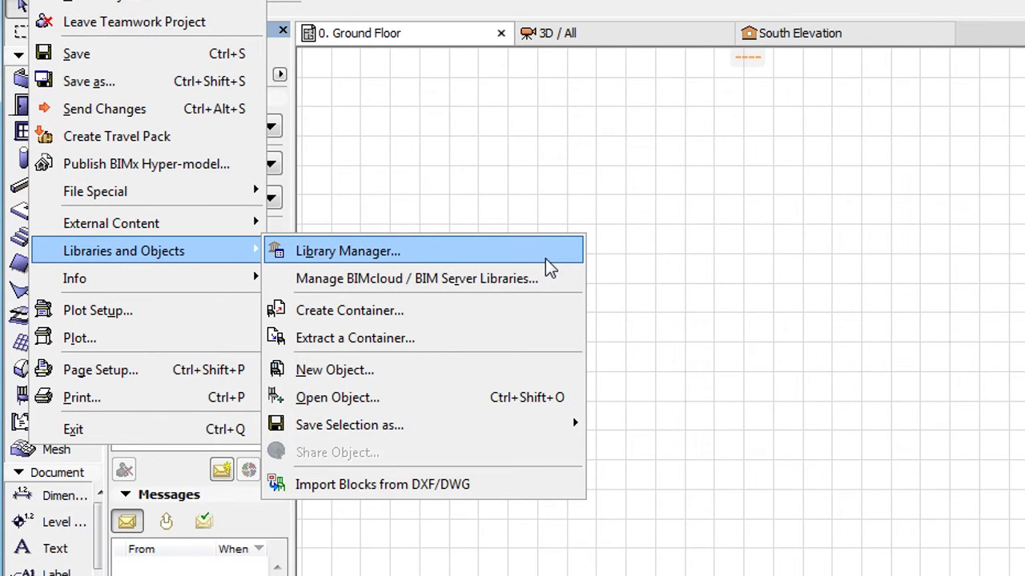
pyautogui.click(546, 256)
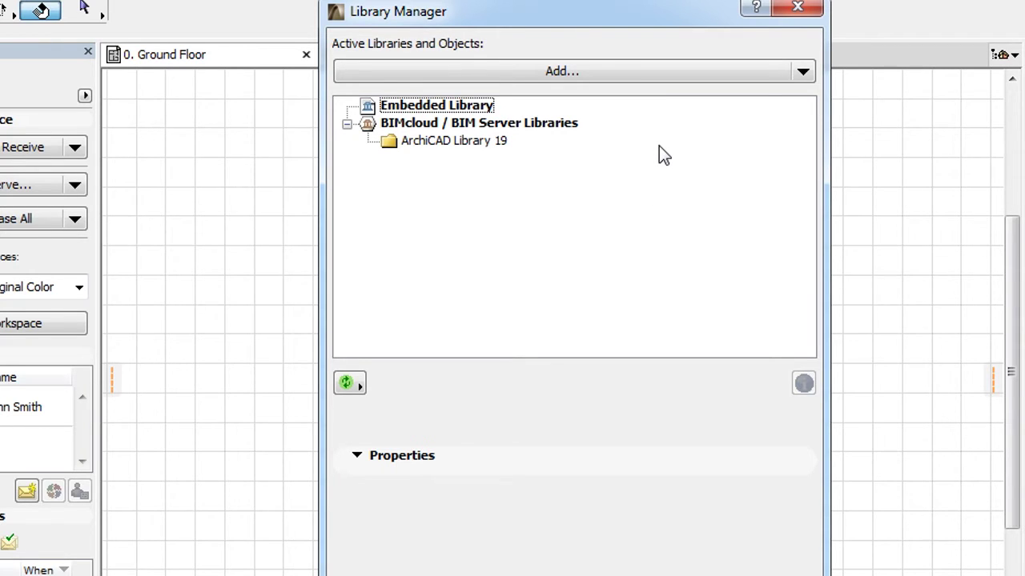
pyautogui.click(574, 128)
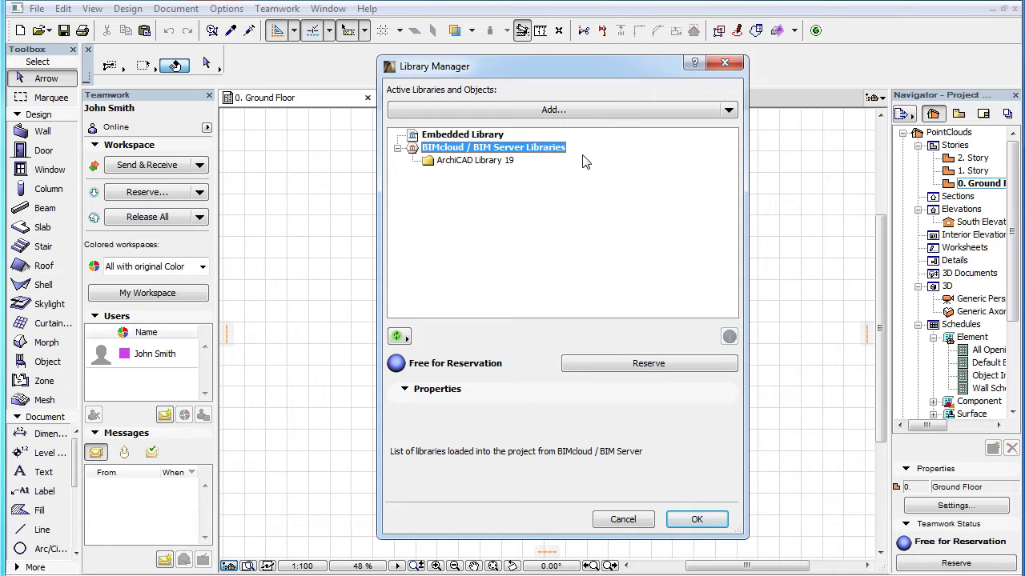
pyautogui.click(645, 517)
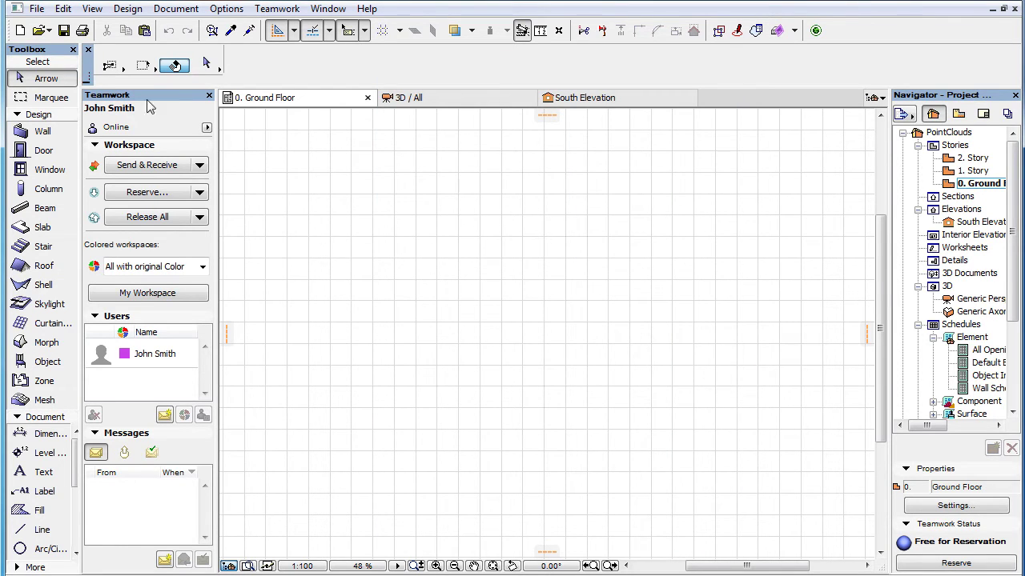
# Step: Start a point cloud import and select the Castle.xyz file
pyautogui.click(38, 10)
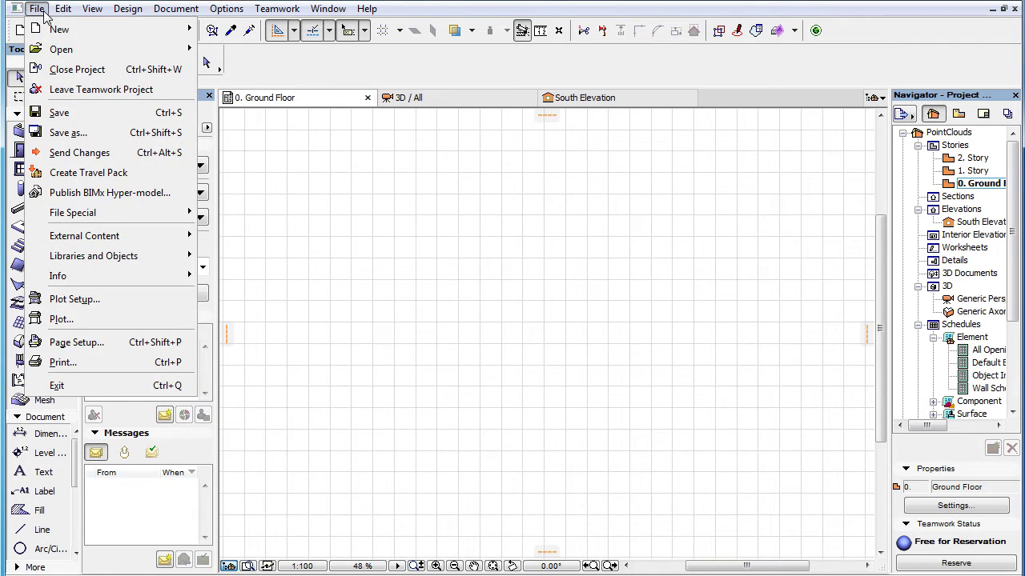
pyautogui.moveTo(99, 107)
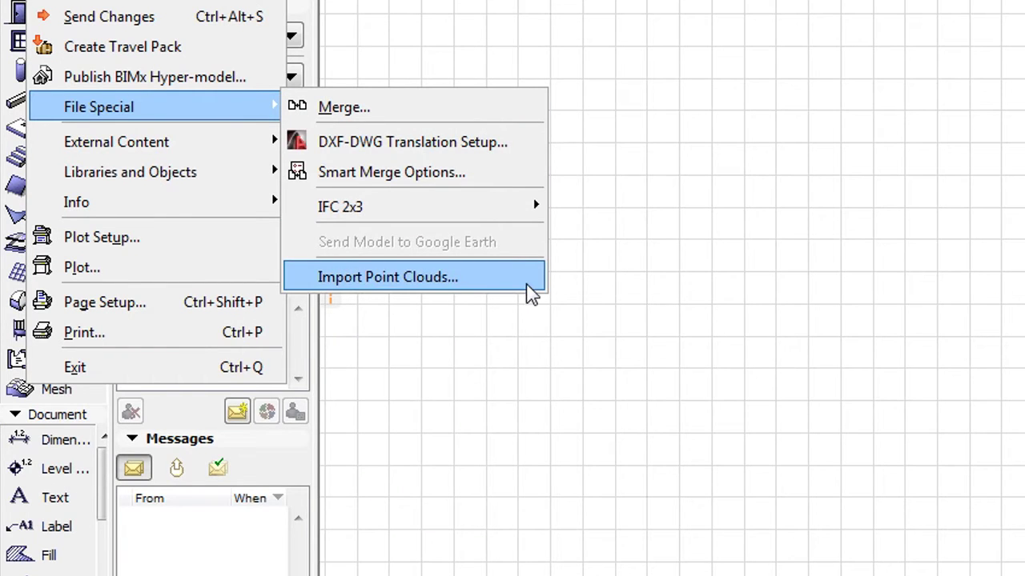
pyautogui.click(530, 295)
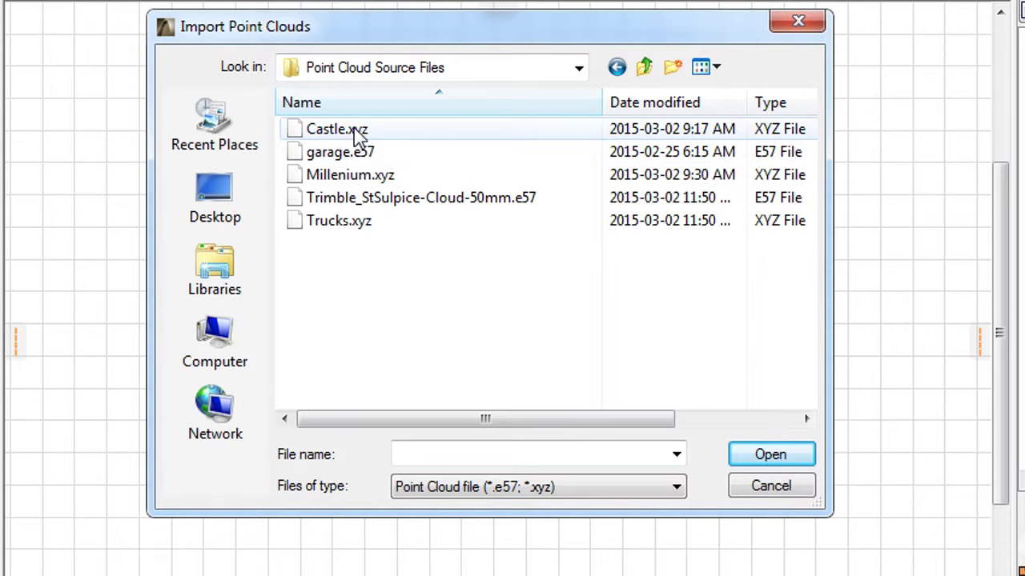
pyautogui.click(356, 135)
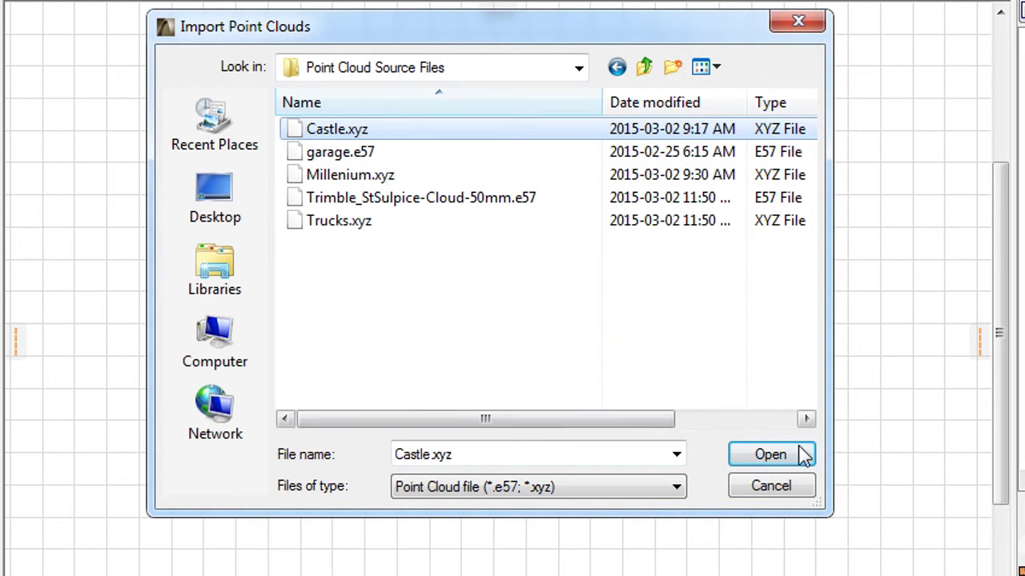
# Step: Open Castle.xyz and map blue, green and red to columns 7, 6 and 5
pyautogui.click(770, 454)
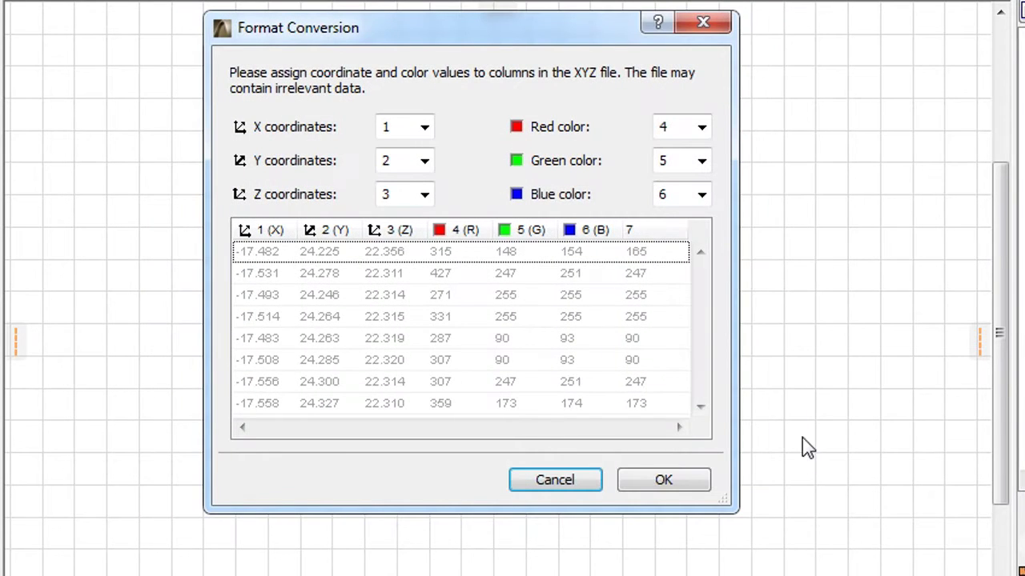
pyautogui.click(701, 194)
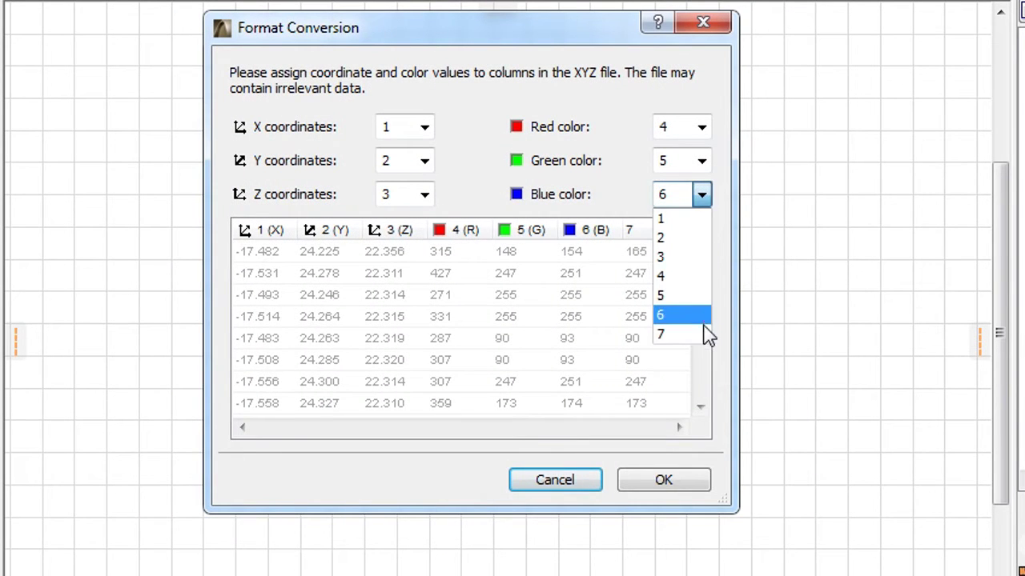
pyautogui.click(703, 337)
pyautogui.click(702, 160)
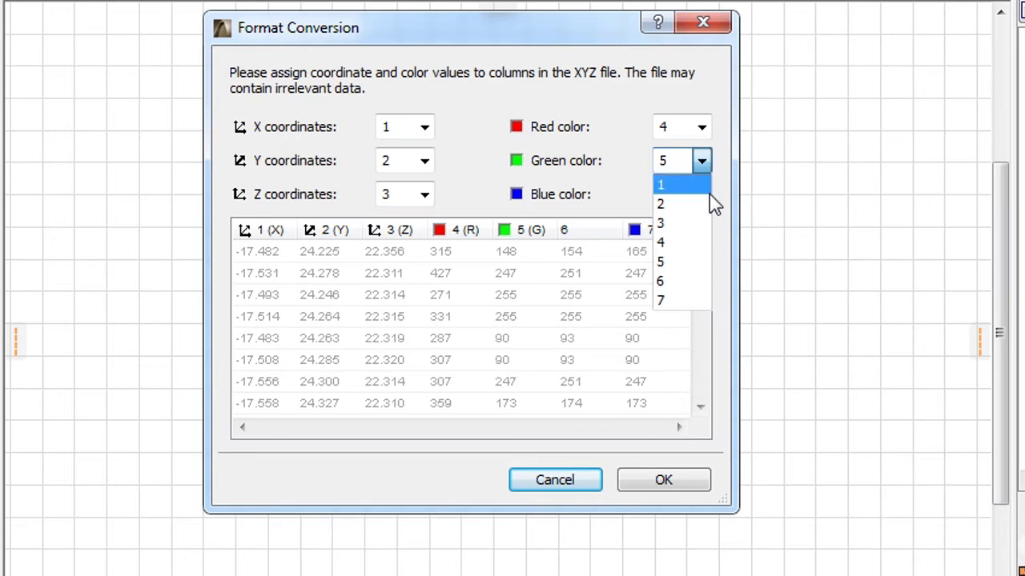
pyautogui.click(704, 284)
pyautogui.click(702, 126)
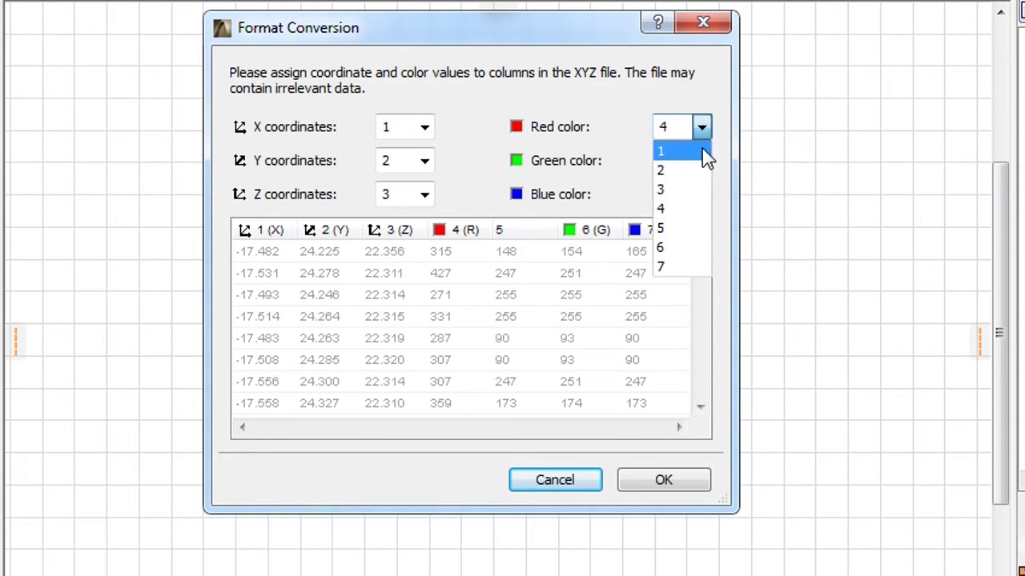
pyautogui.click(702, 226)
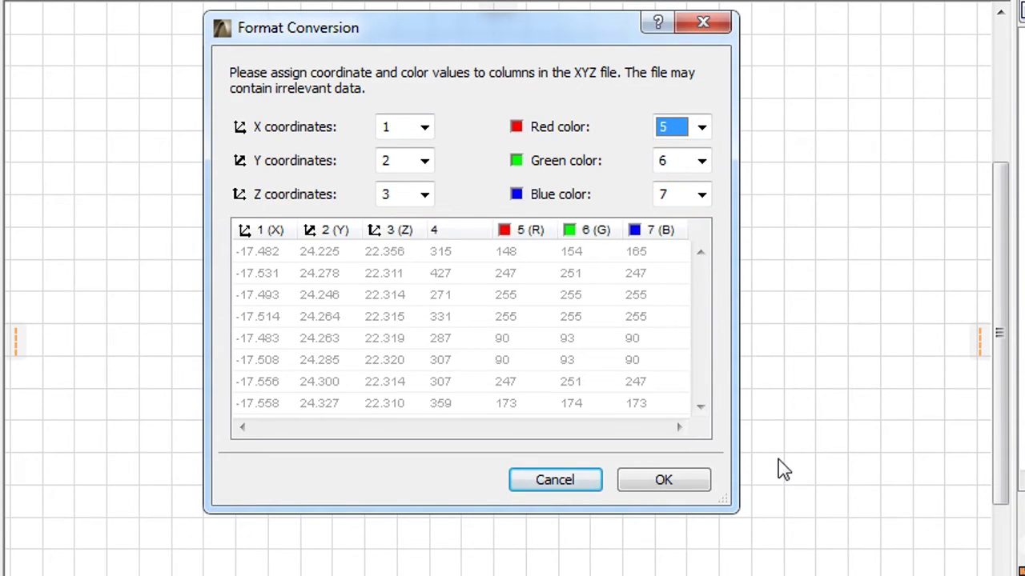
pyautogui.click(696, 485)
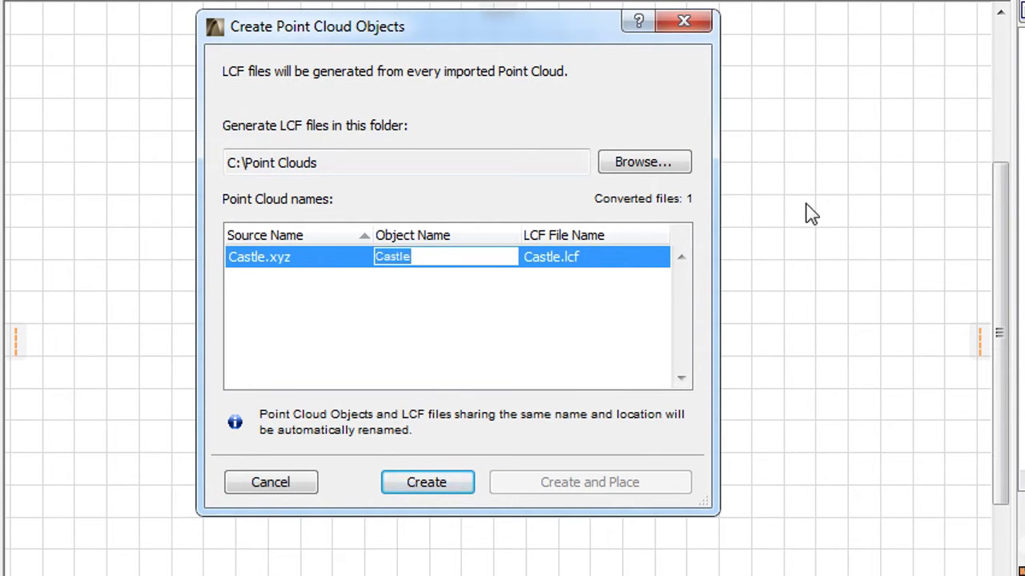
# Step: Create the point cloud object named Castle as Castle.lcf and dismiss the finished message
pyautogui.click(507, 253)
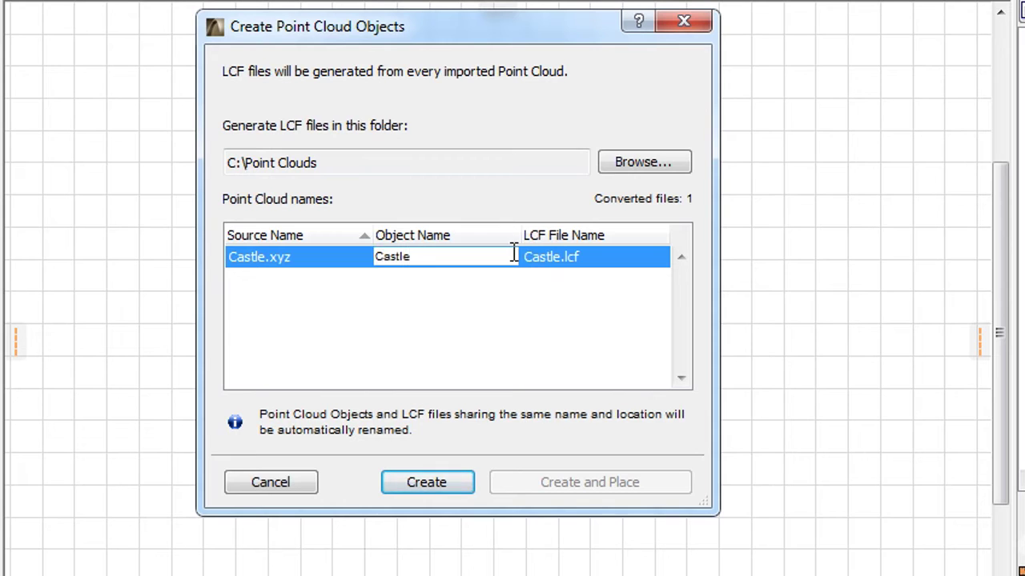
pyautogui.doubleClick(404, 250)
pyautogui.click(465, 484)
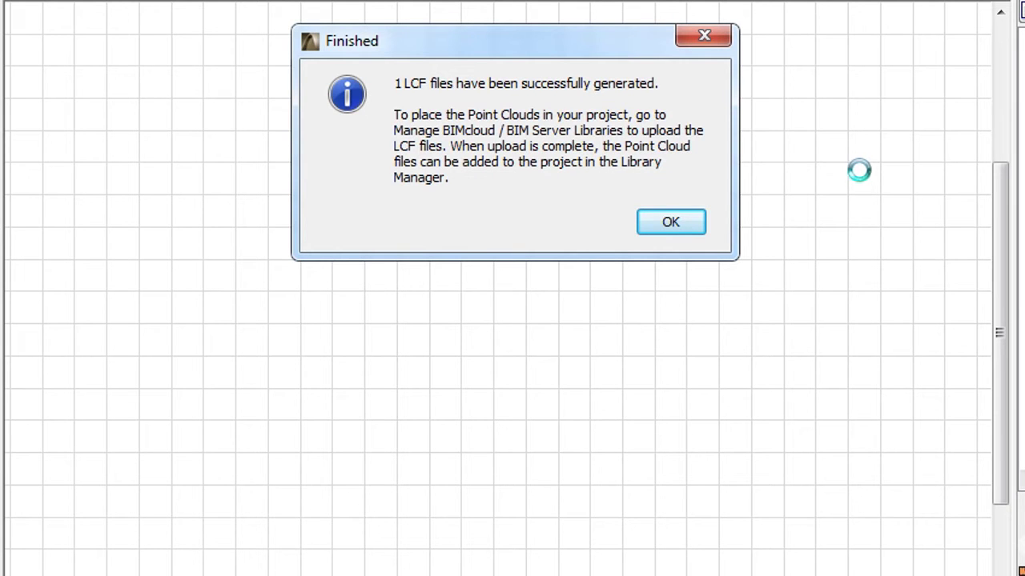
pyautogui.click(692, 222)
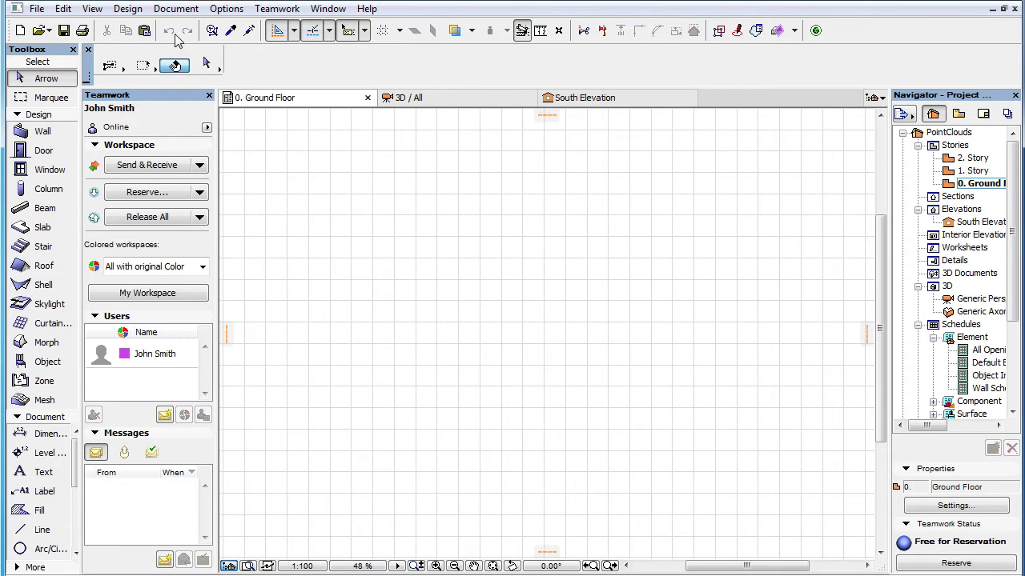
# Step: Upload Castle.lcf to the BIM Server in the BIMcloud / BIM Server Libraries manager
pyautogui.click(40, 10)
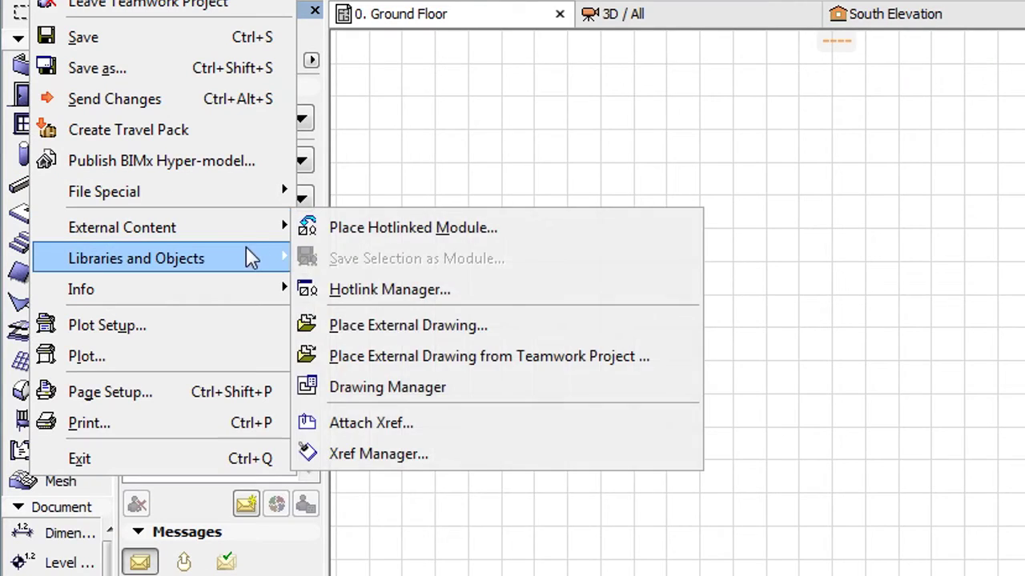
pyautogui.moveTo(136, 259)
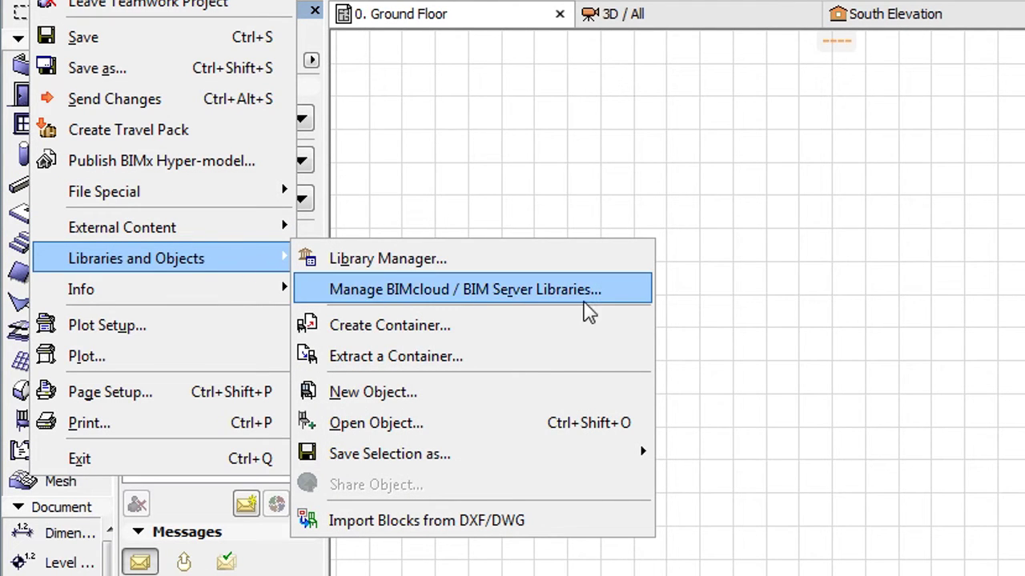
pyautogui.click(633, 300)
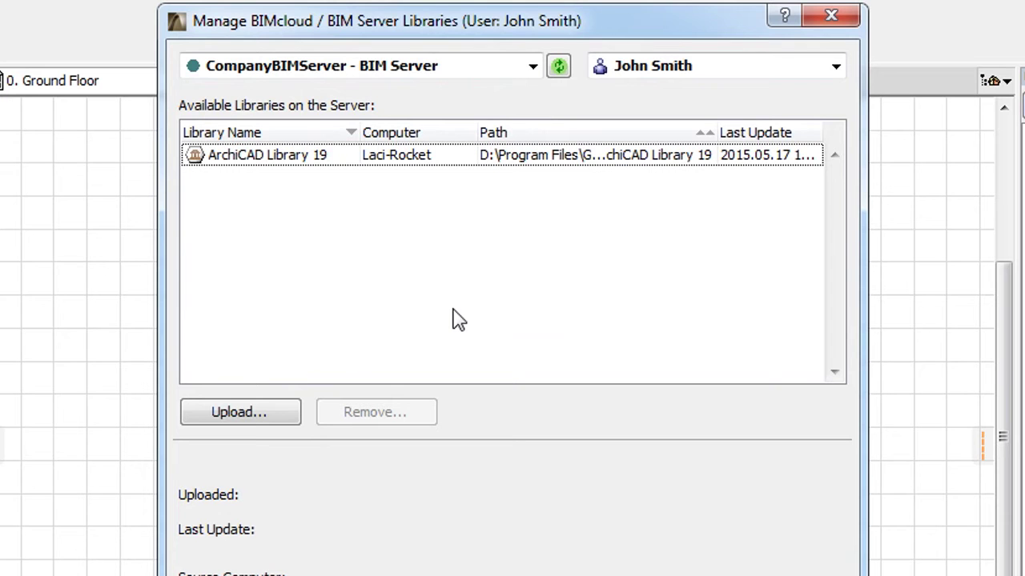
pyautogui.click(285, 412)
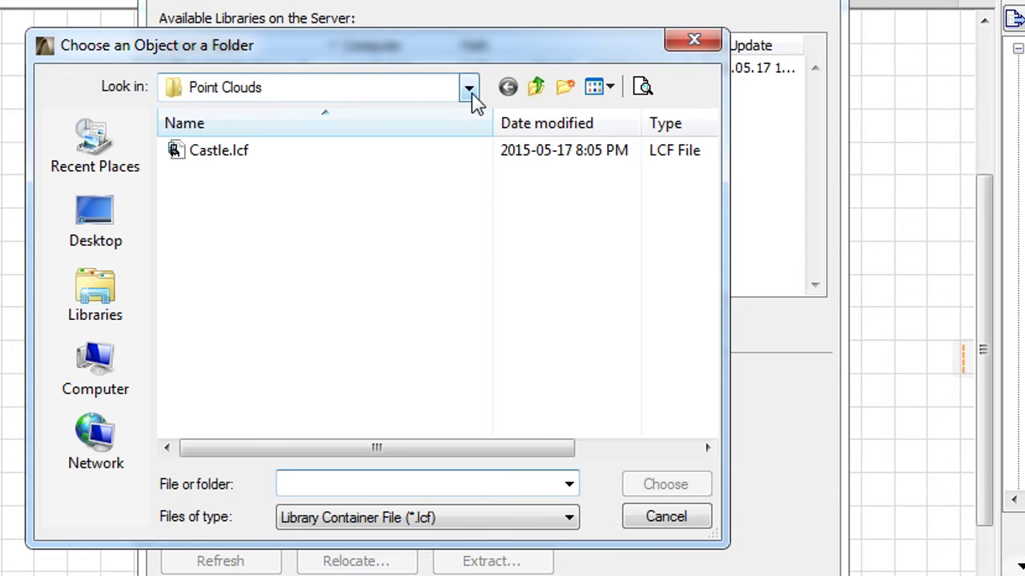
pyautogui.click(233, 157)
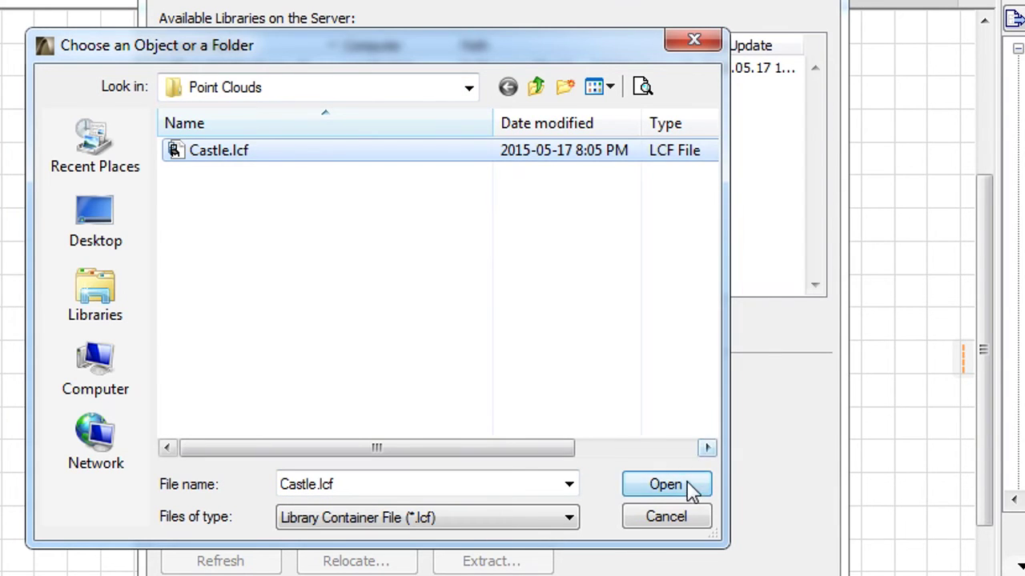
pyautogui.click(665, 486)
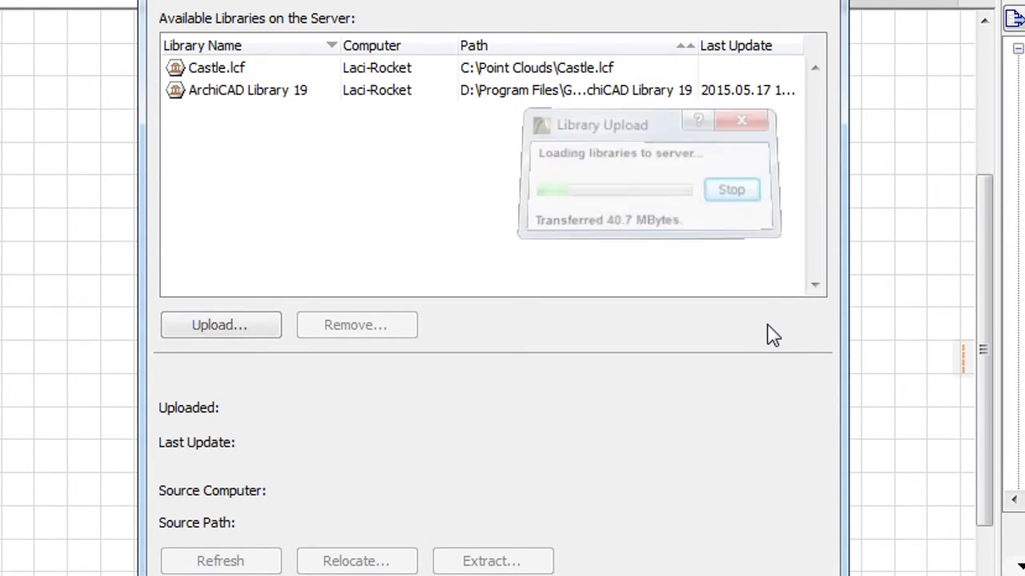
pyautogui.click(260, 71)
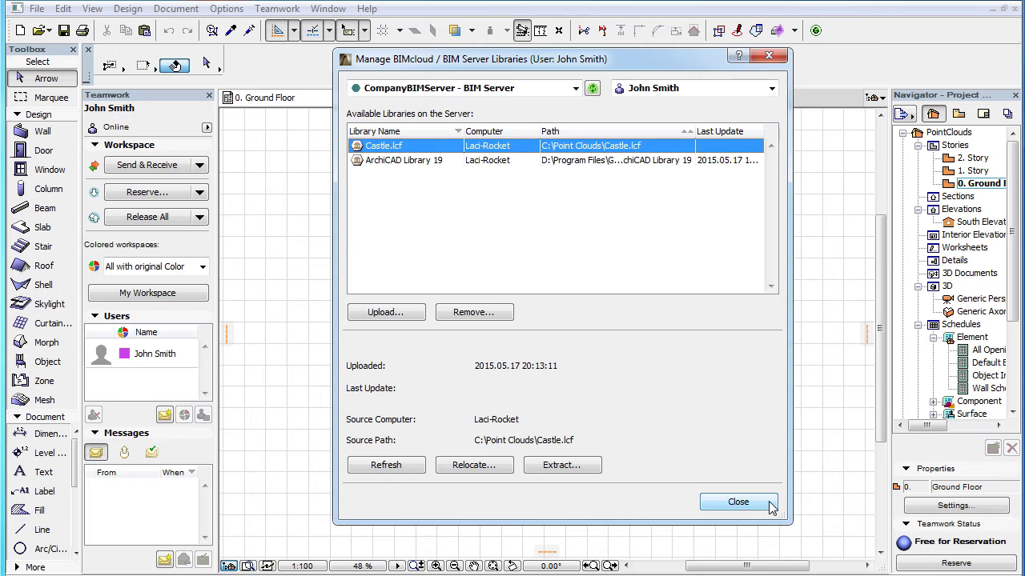
pyautogui.click(768, 504)
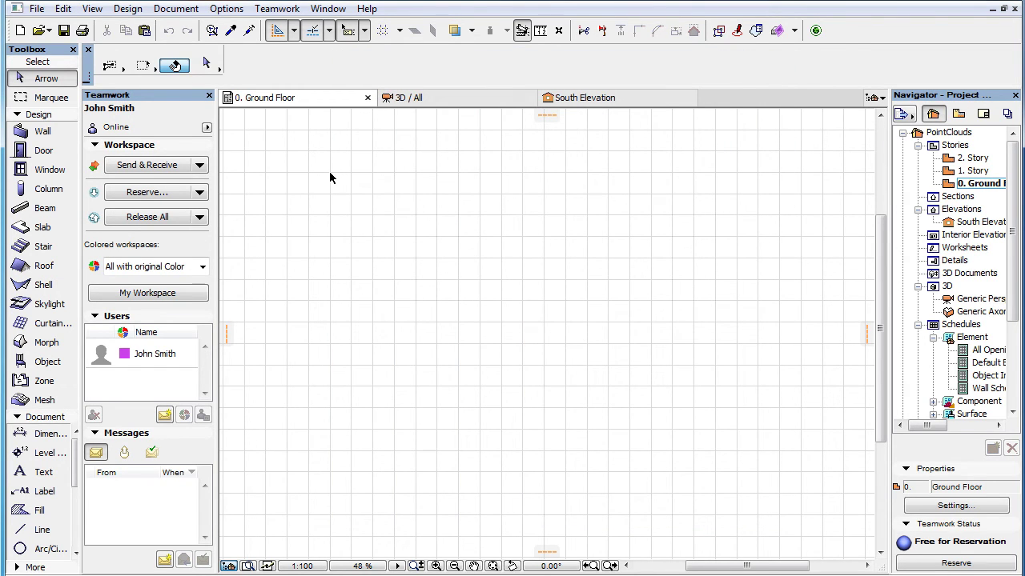
# Step: Reserve the BIM Server Libraries in the project's Library Manager
pyautogui.click(37, 9)
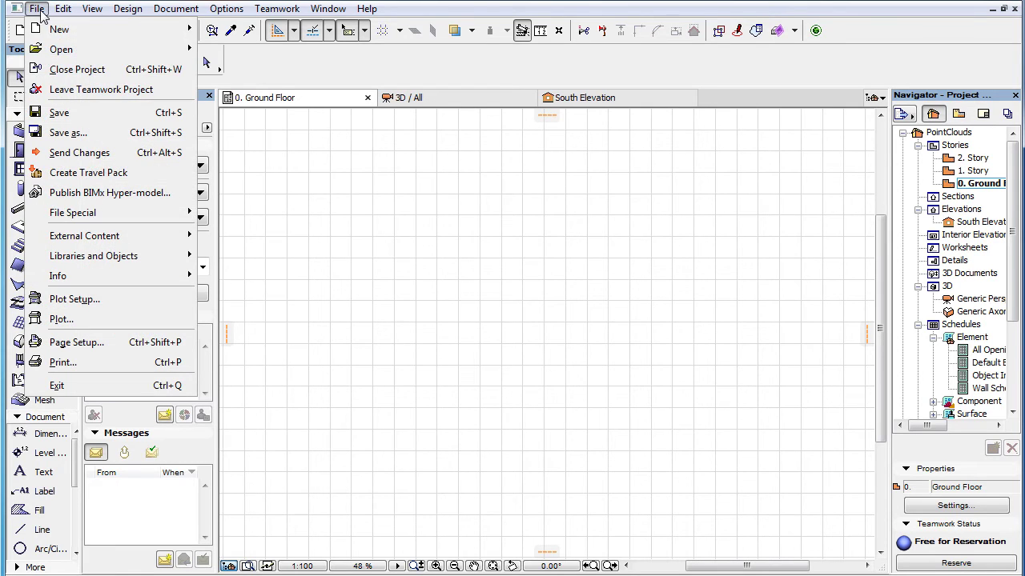
pyautogui.moveTo(94, 256)
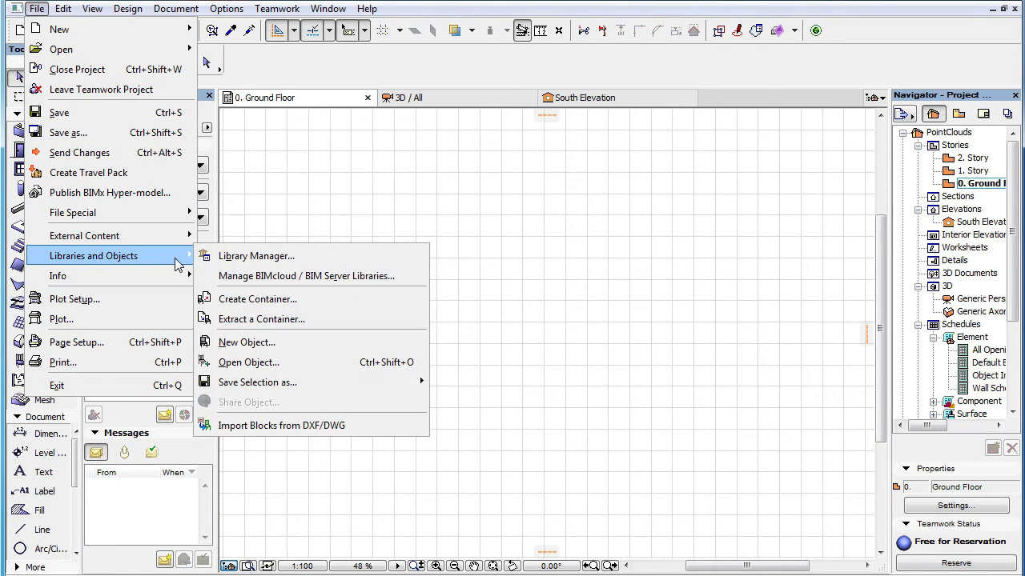
pyautogui.click(370, 261)
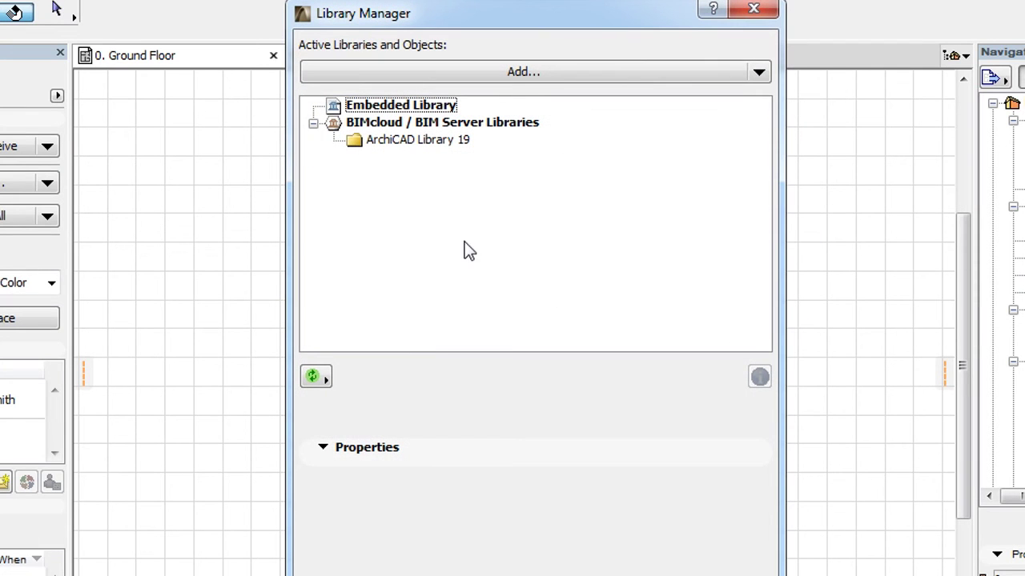
pyautogui.click(533, 125)
pyautogui.click(733, 424)
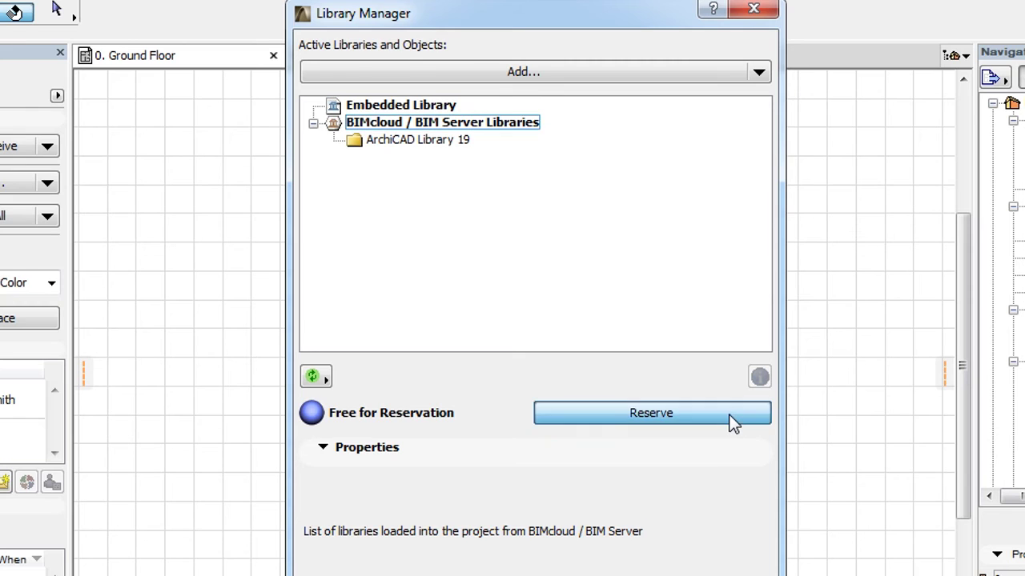
# Step: Add Castle.lcf from the BIM Server to the project libraries and confirm
pyautogui.click(758, 72)
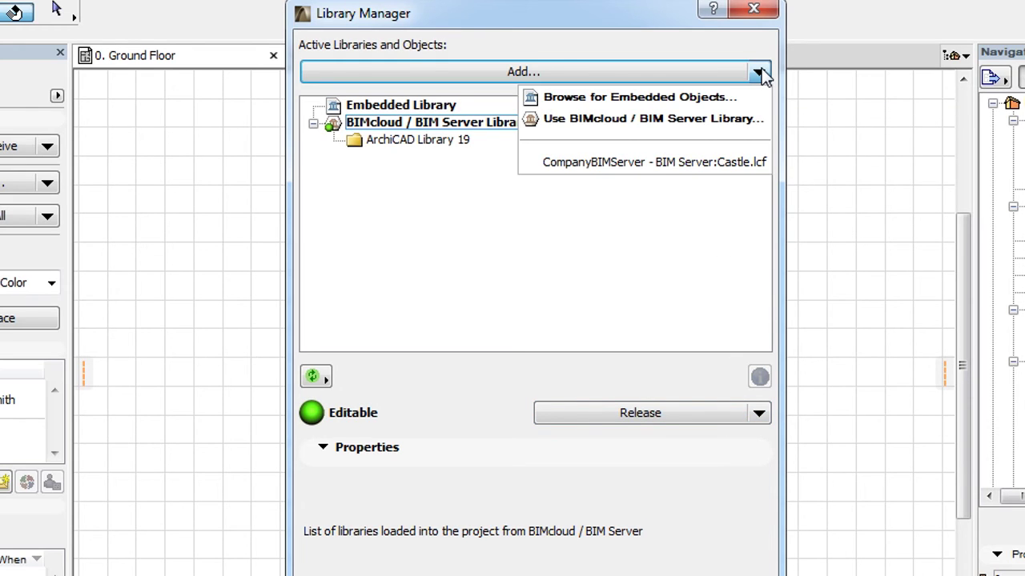
pyautogui.click(765, 120)
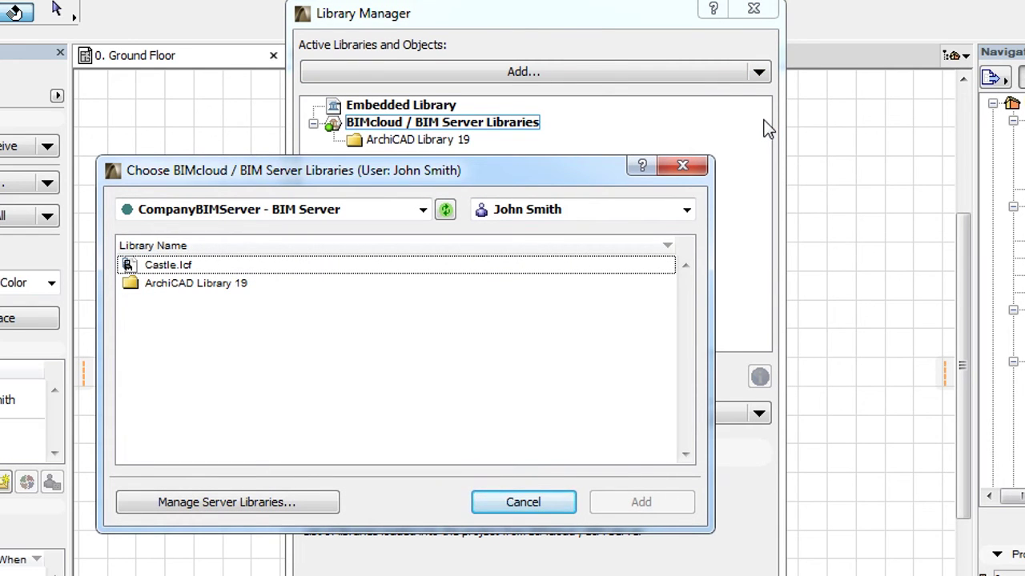
pyautogui.click(182, 265)
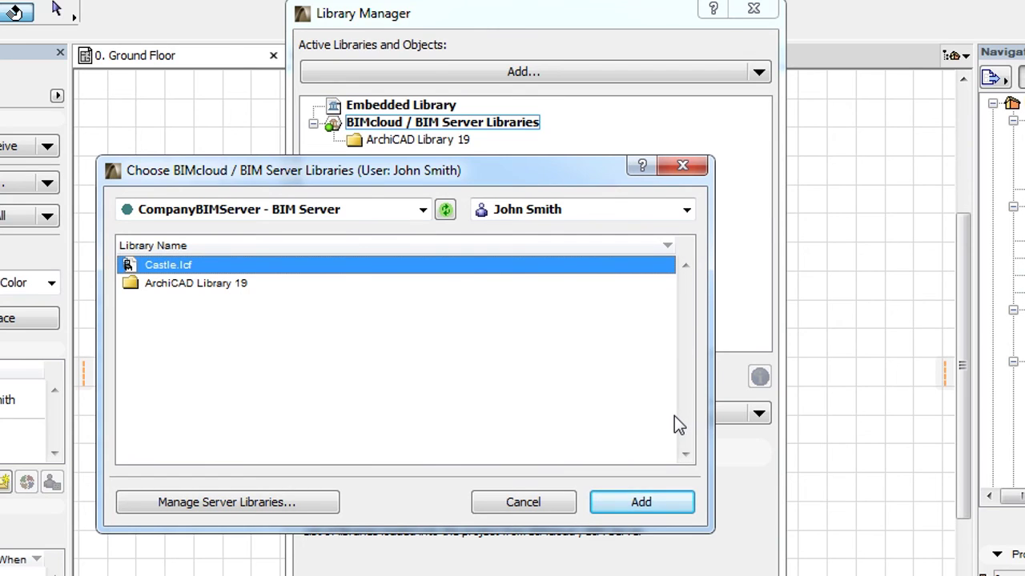
pyautogui.click(681, 505)
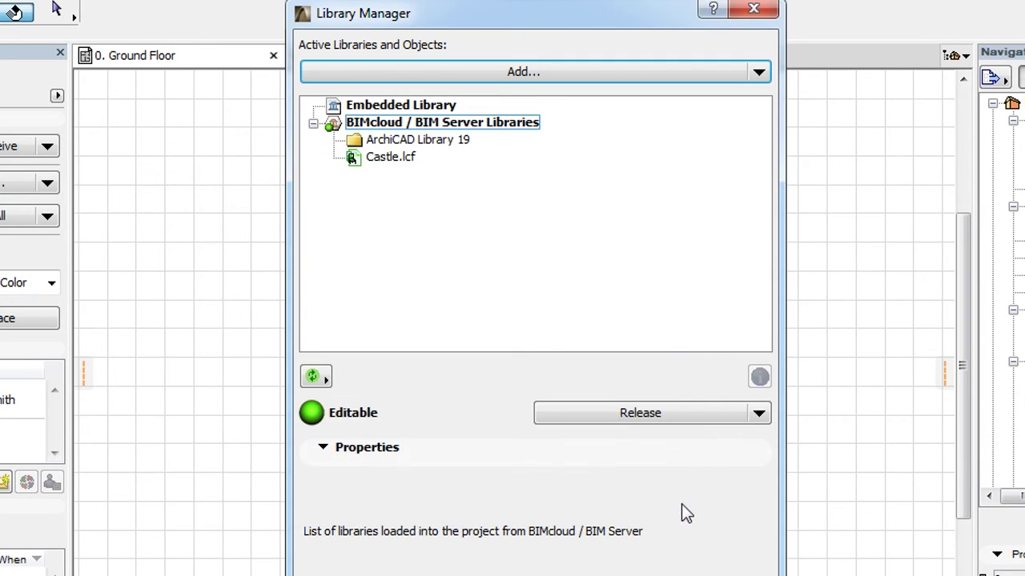
pyautogui.click(711, 414)
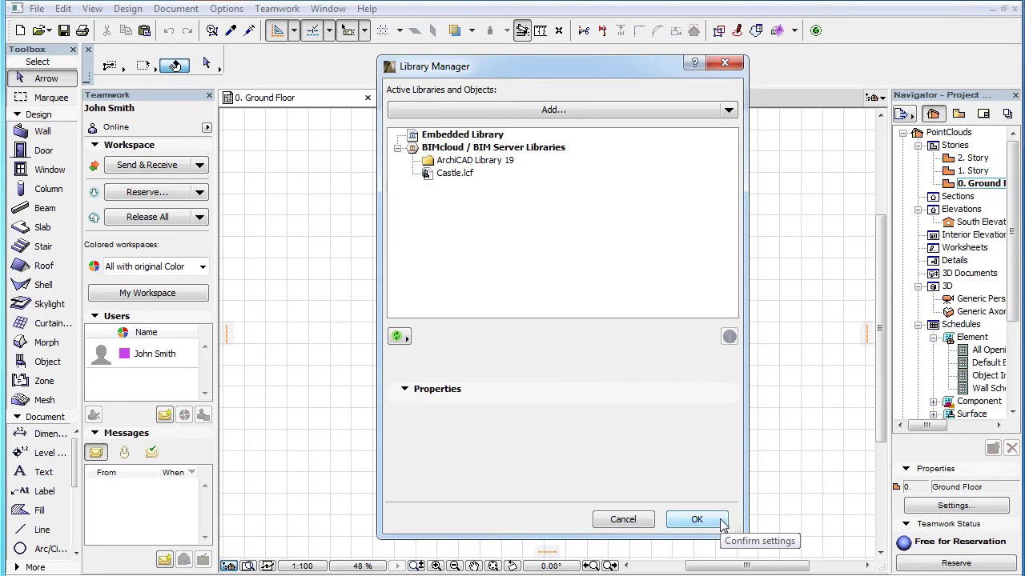
pyautogui.click(720, 525)
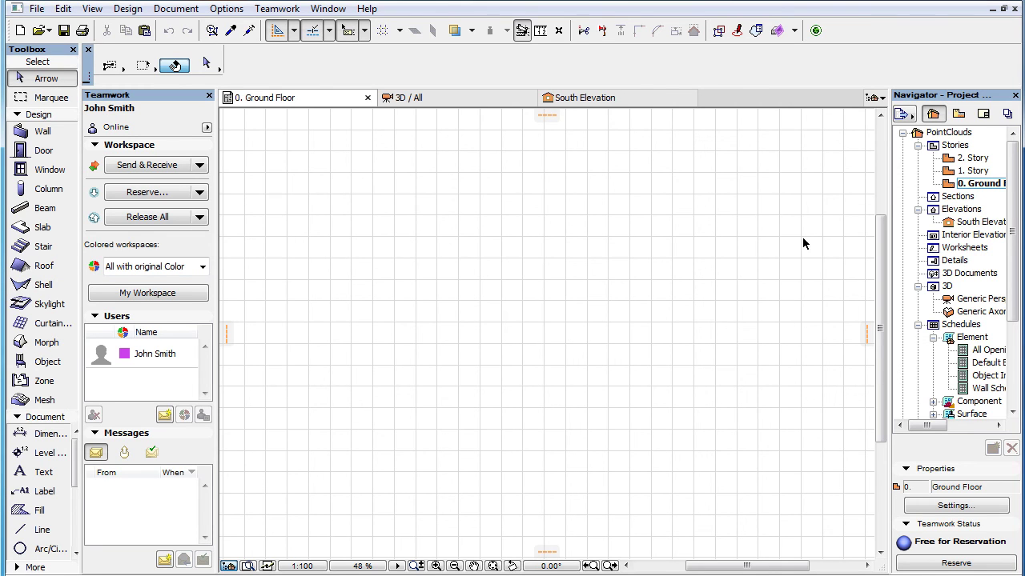
# Step: Set the Object tool default to Castle from Castle.lcf and place it on the Ground Floor
pyautogui.click(48, 362)
pyautogui.click(209, 64)
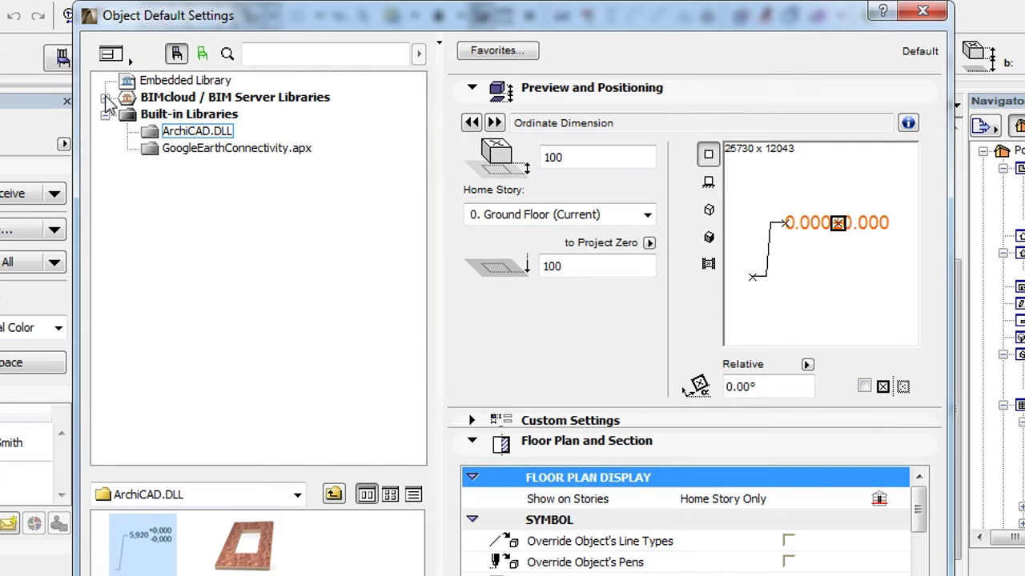
pyautogui.click(105, 98)
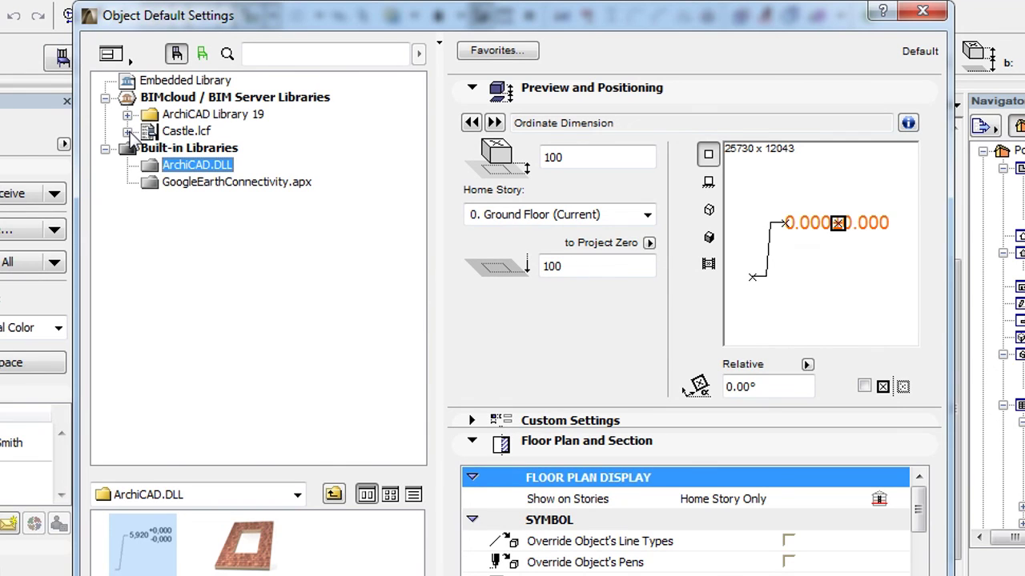
pyautogui.click(127, 132)
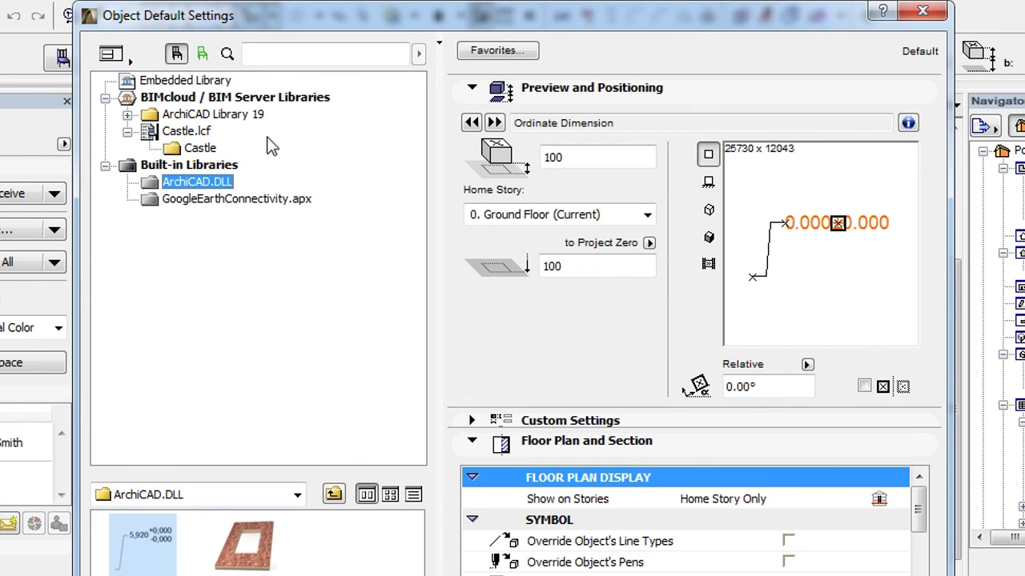
pyautogui.click(205, 152)
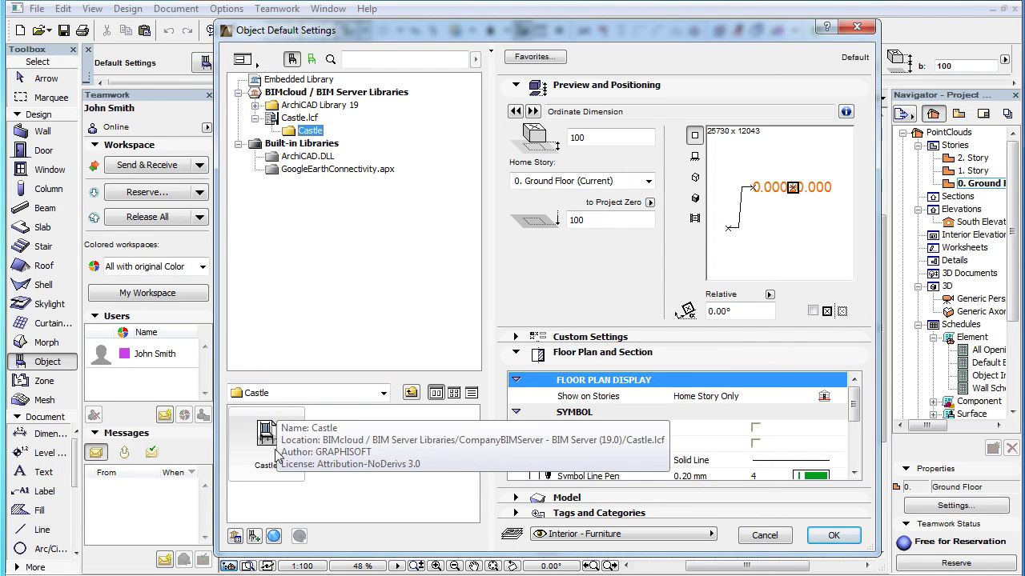
pyautogui.click(274, 451)
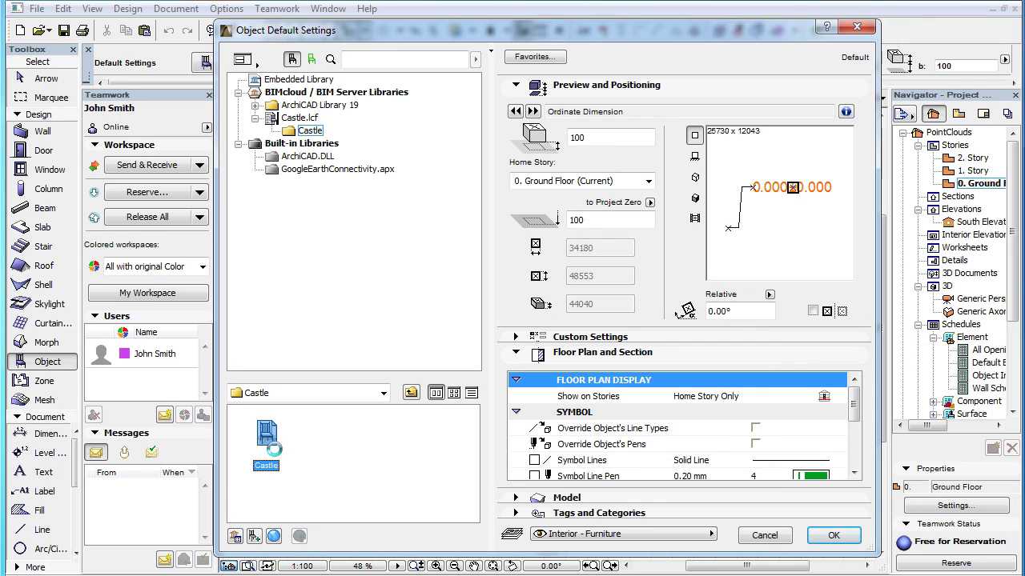
pyautogui.click(836, 535)
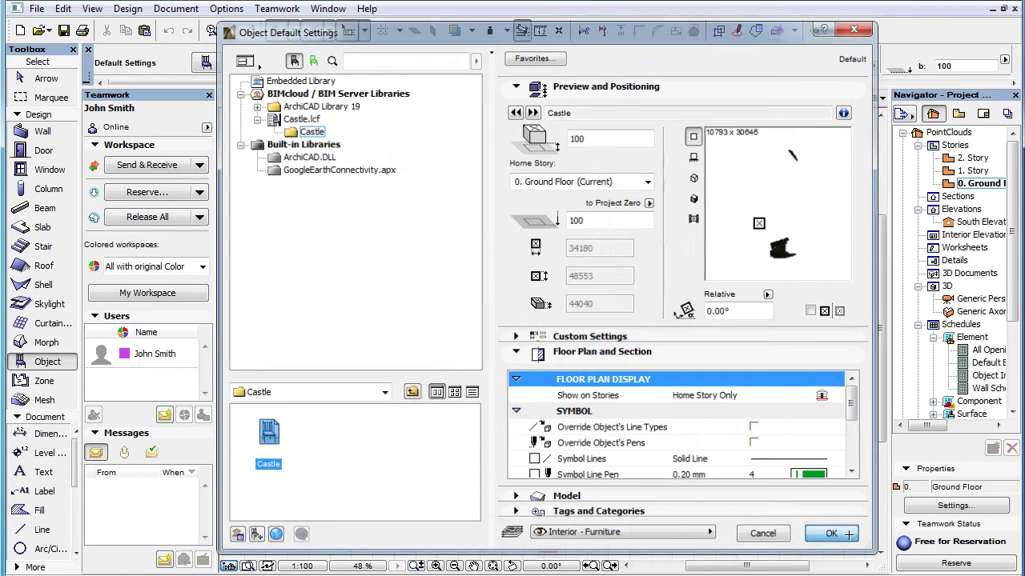
pyautogui.click(649, 468)
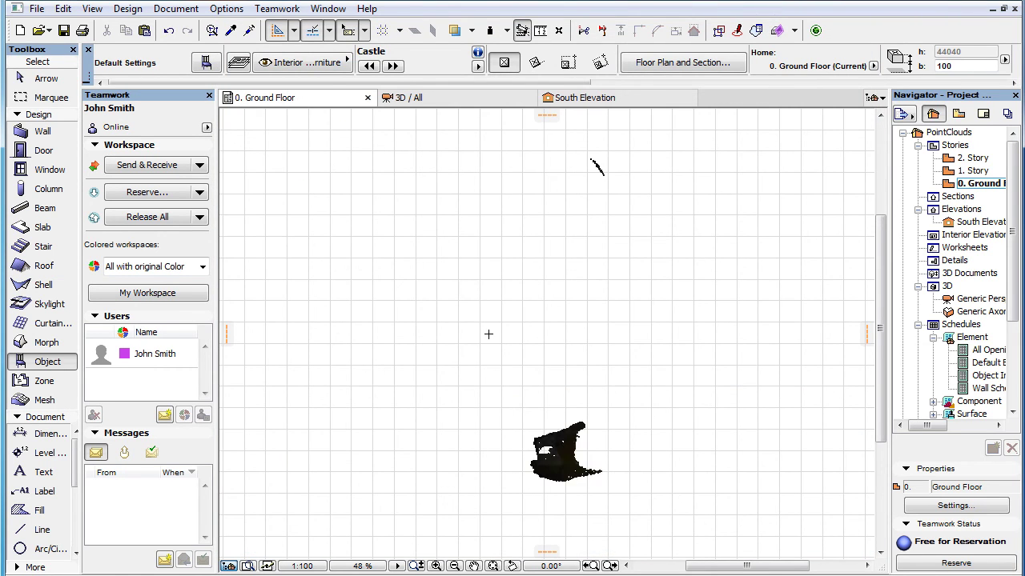